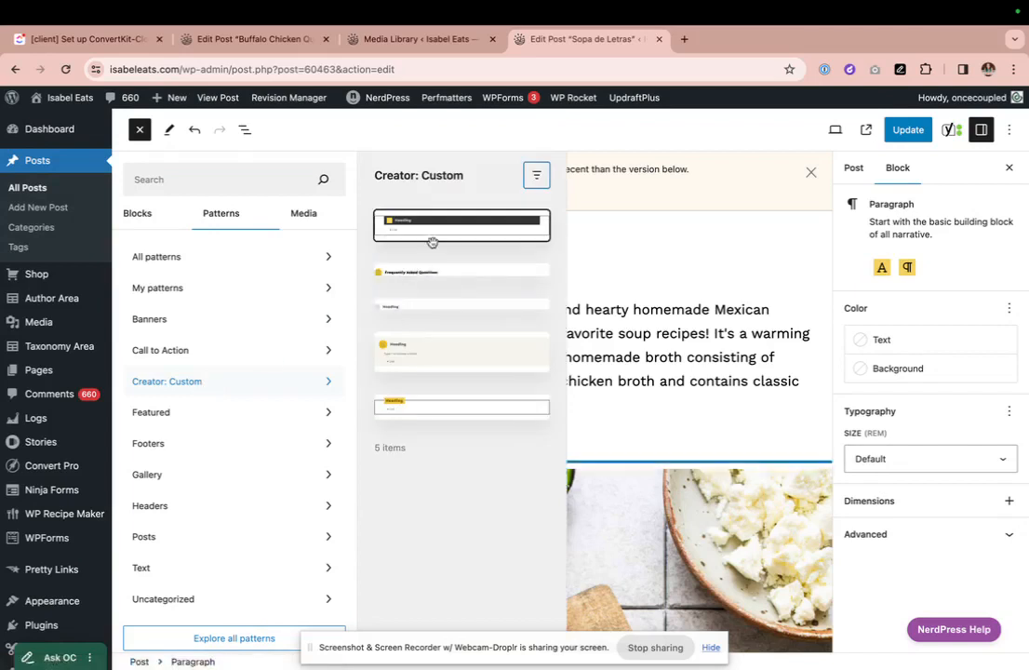
- Insert the More Recipes group pattern from Creator: Custom into the Sopa de Letras post
click(438, 351)
- Close the pattern library and return to the Sopa de Letras post
click(615, 368)
scroll(372, 326, down, 3)
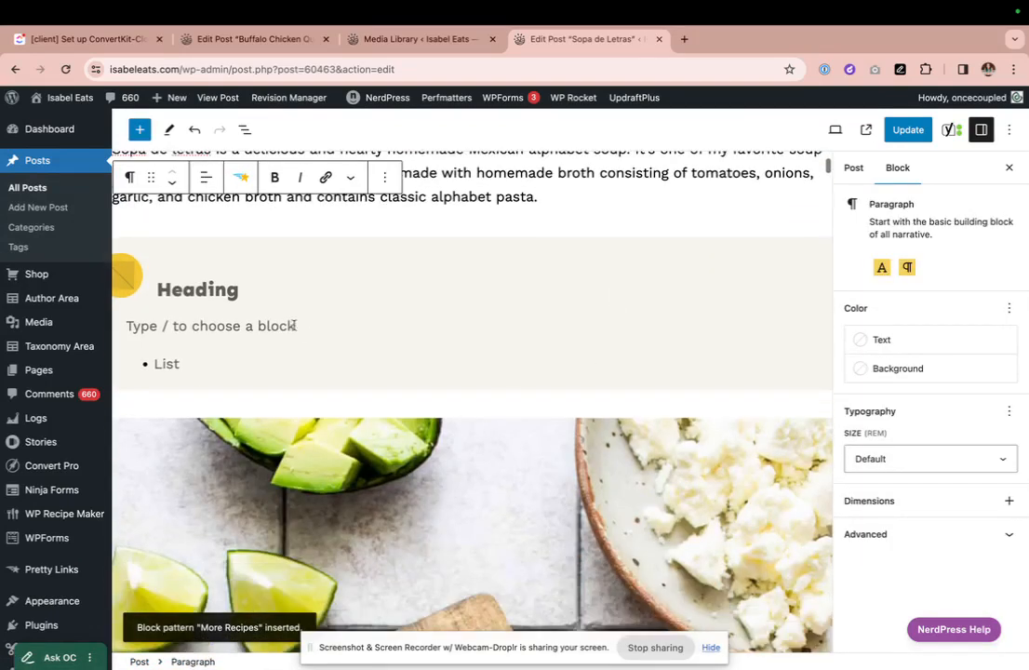
scroll(154, 271, up, 1)
- Select the empty 24 × 24 px icon placeholder beside the More Recipes heading
click(125, 339)
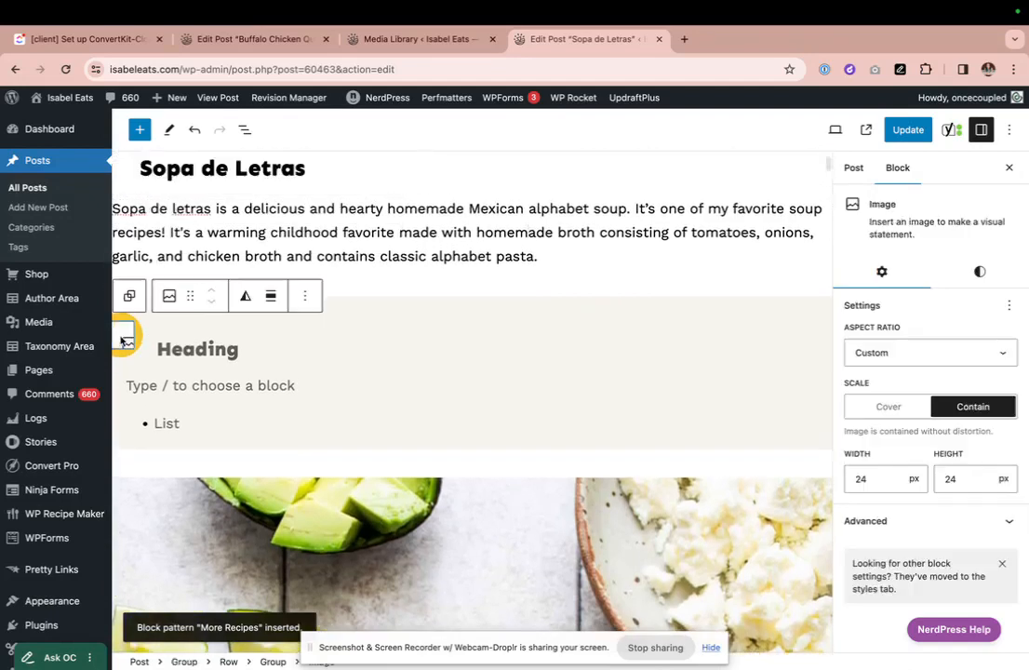
scroll(123, 346, down, 2)
scroll(123, 345, down, 2)
scroll(123, 345, left, 1)
scroll(123, 343, up, 2)
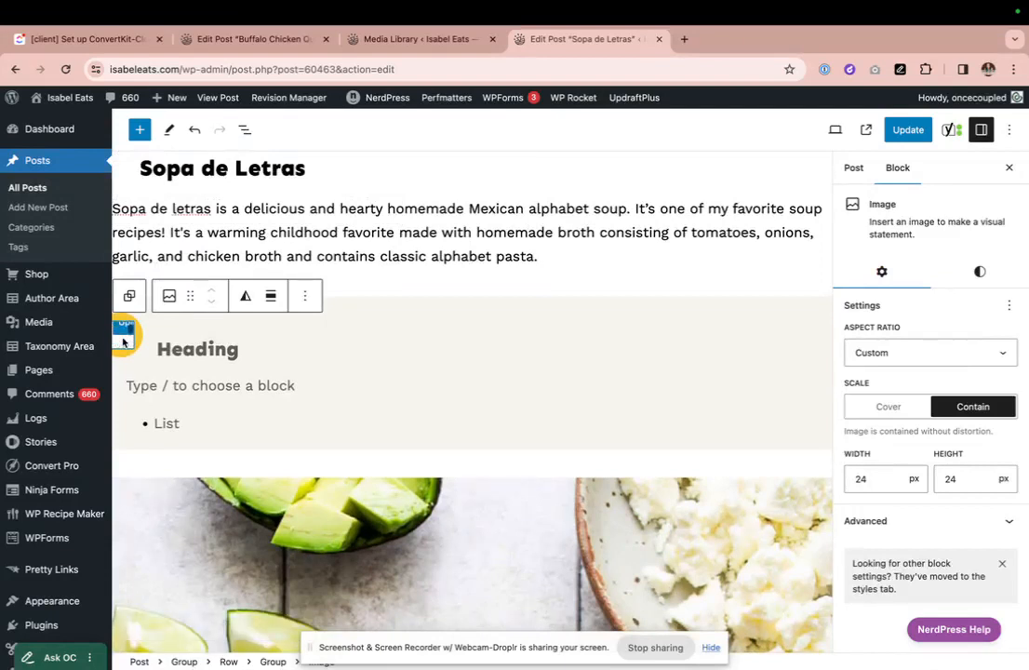
scroll(123, 343, up, 1)
scroll(127, 342, down, 2)
scroll(128, 343, down, 2)
scroll(128, 343, up, 1)
scroll(122, 342, up, 2)
scroll(122, 342, down, 1)
scroll(124, 342, up, 2)
- Fill the icon placeholder with the Instagram icon from the Media Library
click(169, 343)
click(126, 341)
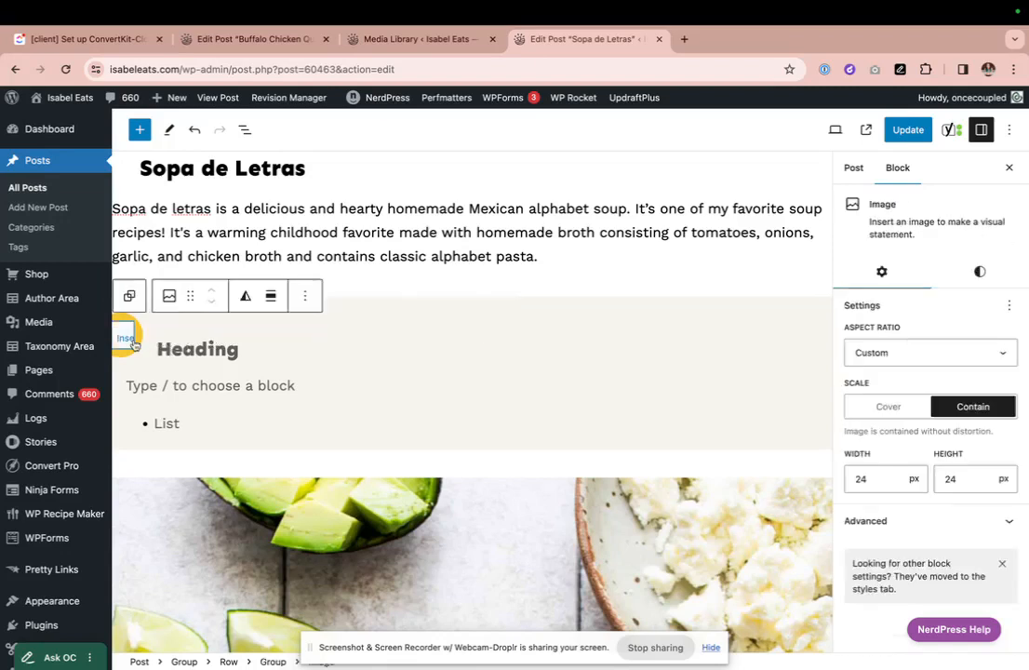
click(126, 341)
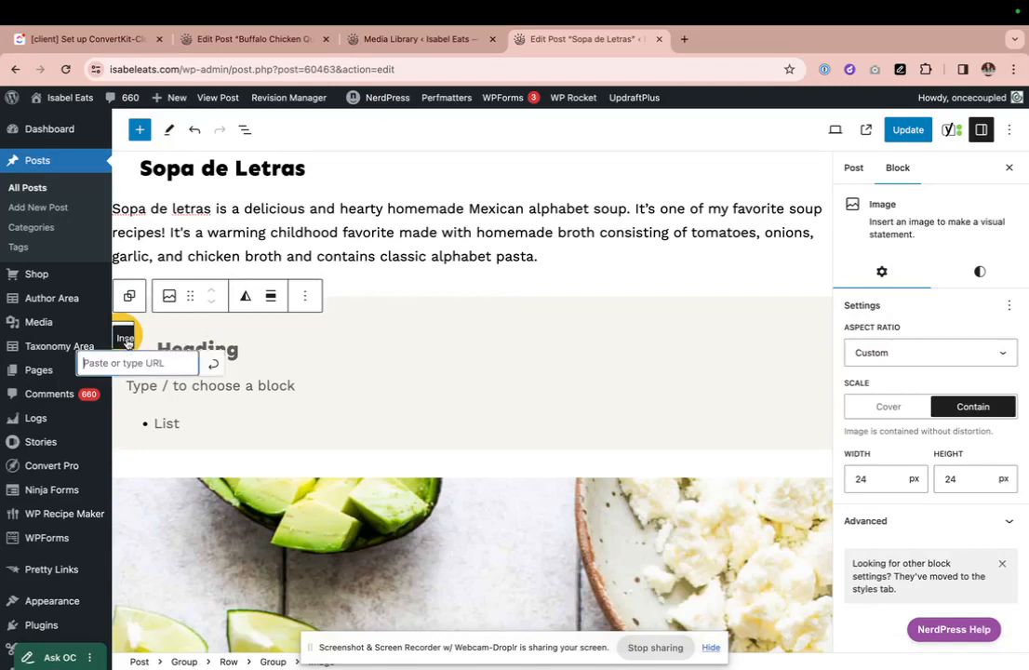
click(128, 340)
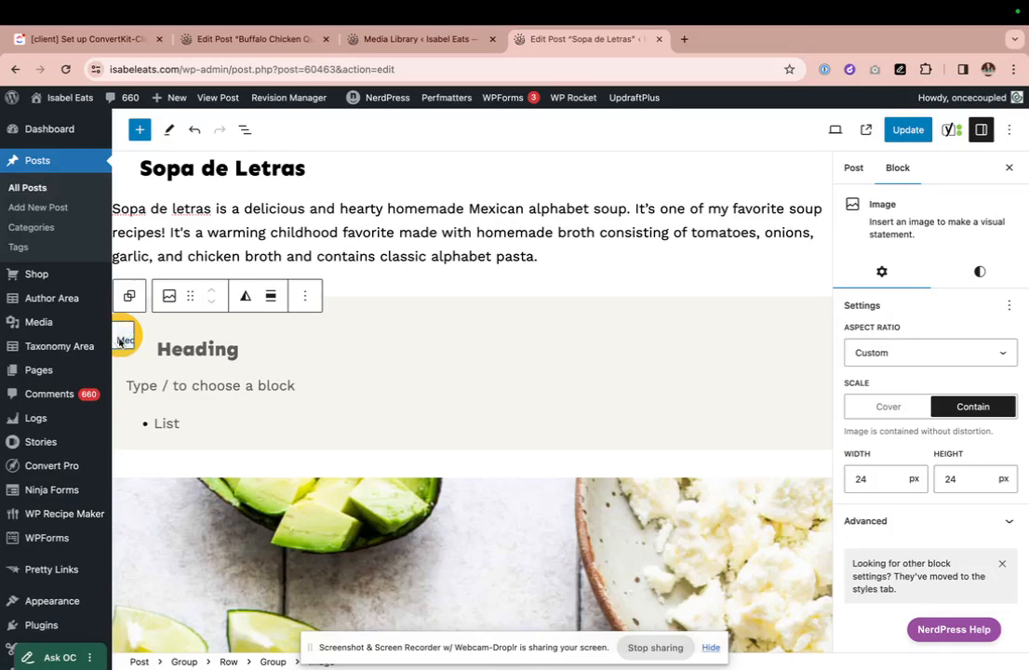
click(119, 341)
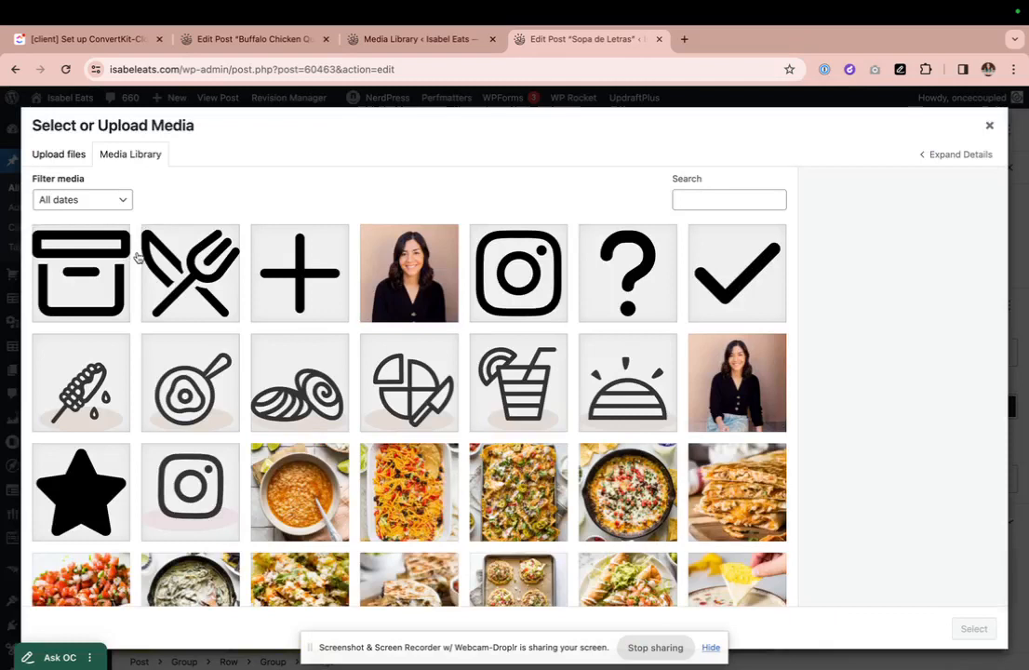
click(306, 275)
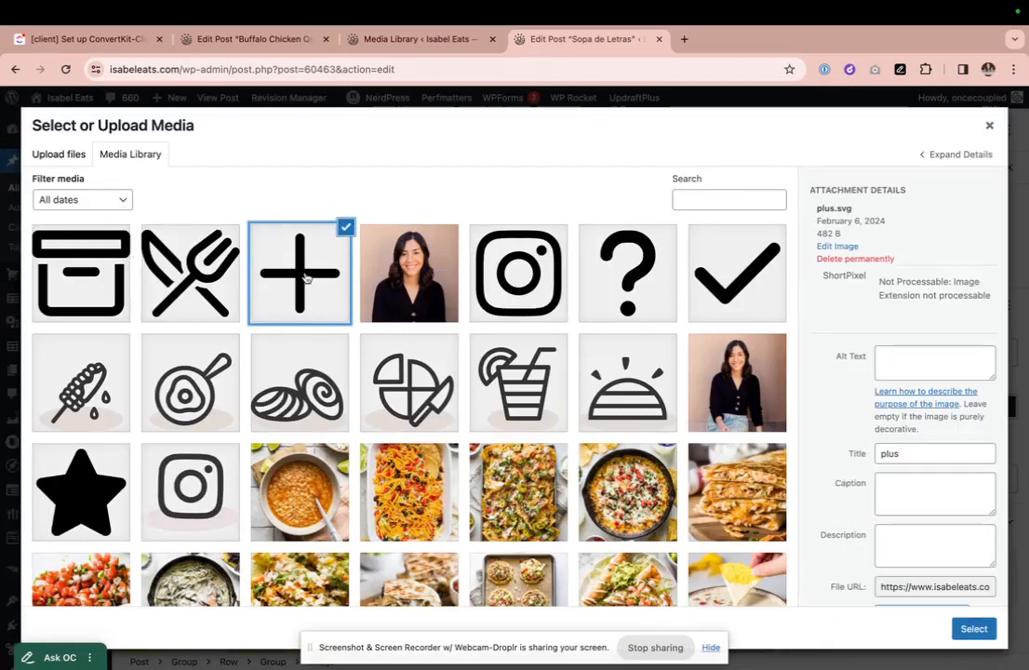
click(551, 275)
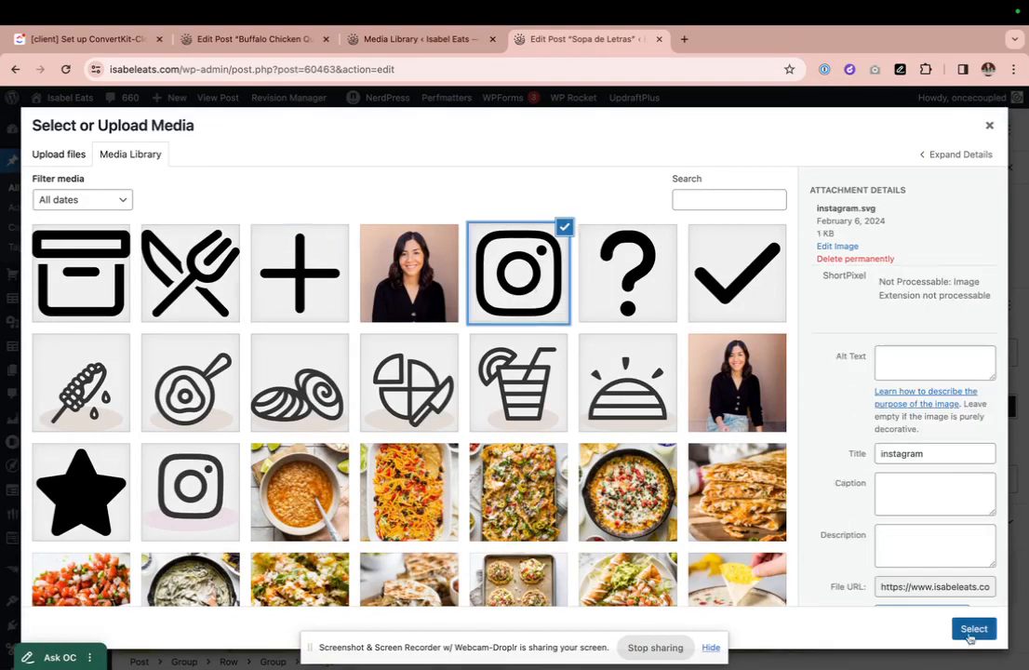
click(975, 628)
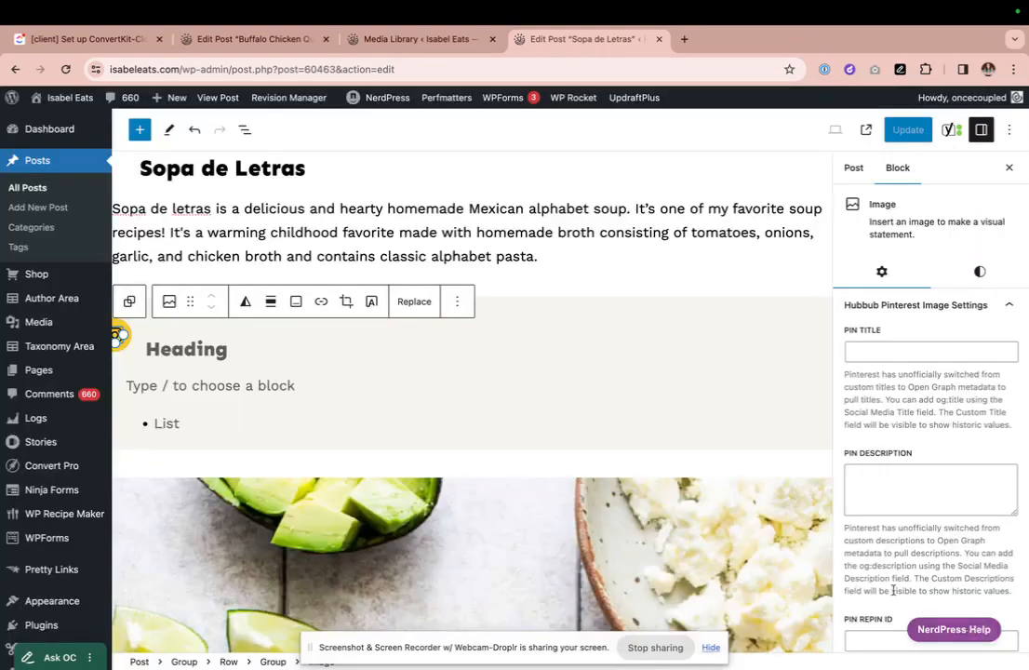
click(303, 356)
- Replace the icon image with plus.svg from the Media Library
click(140, 349)
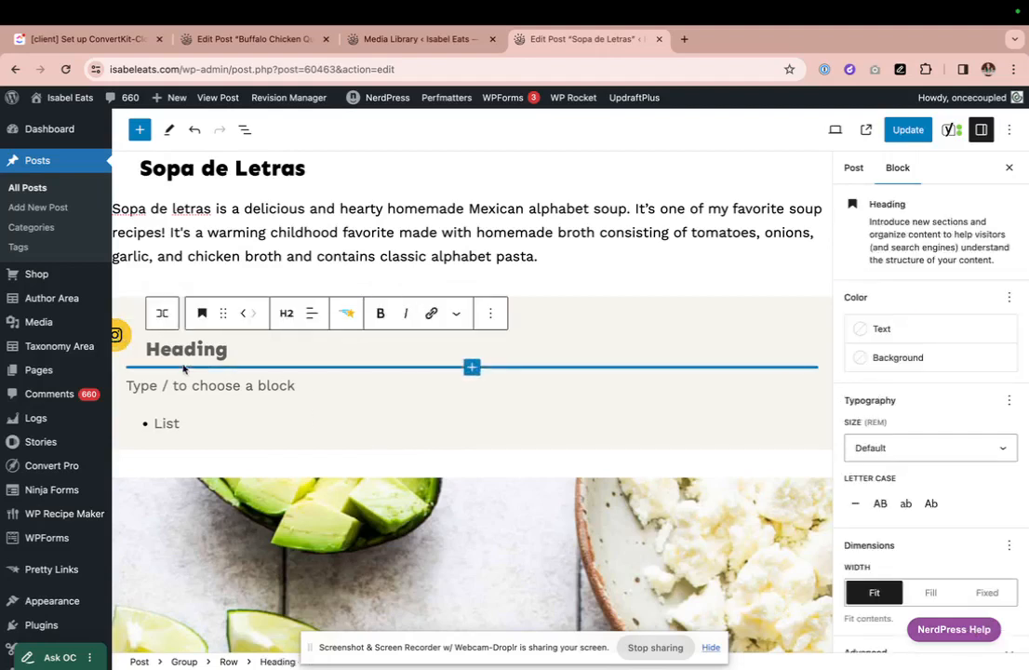
click(117, 336)
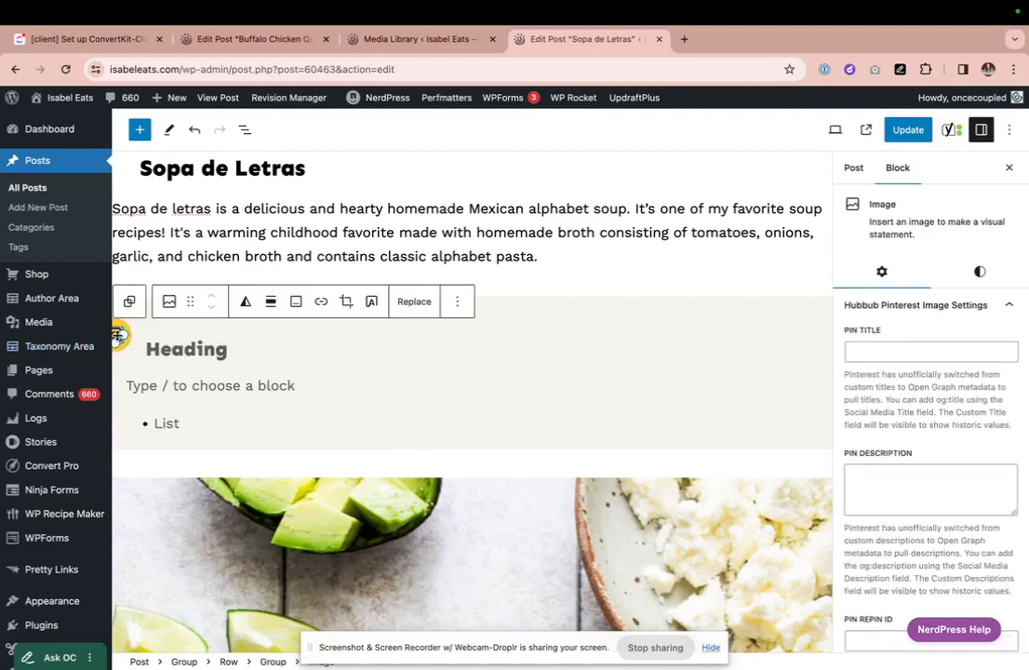
click(415, 301)
click(439, 347)
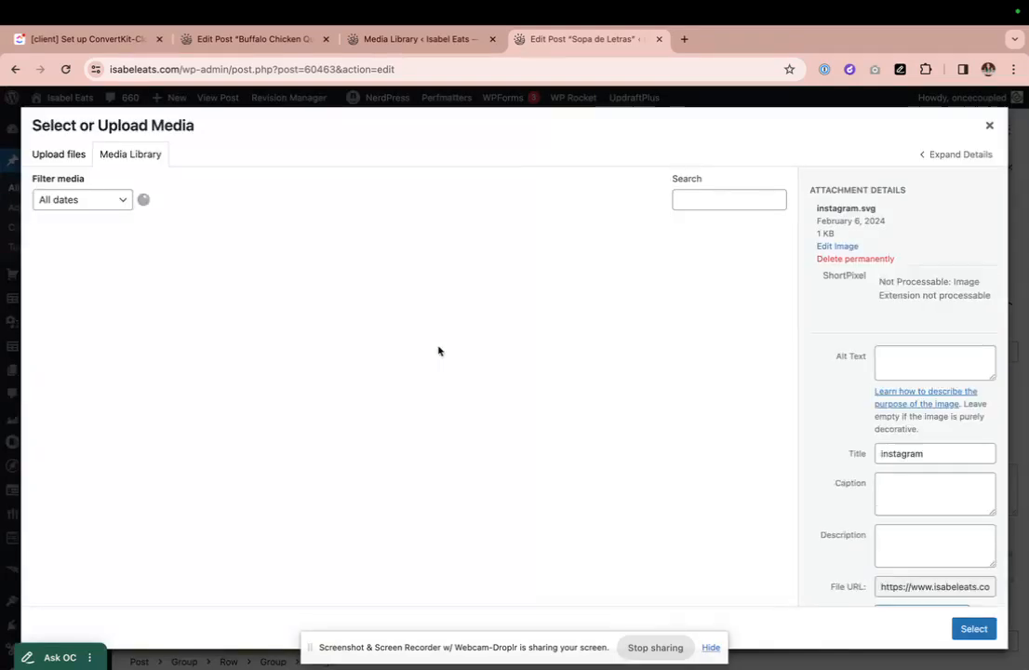
click(285, 294)
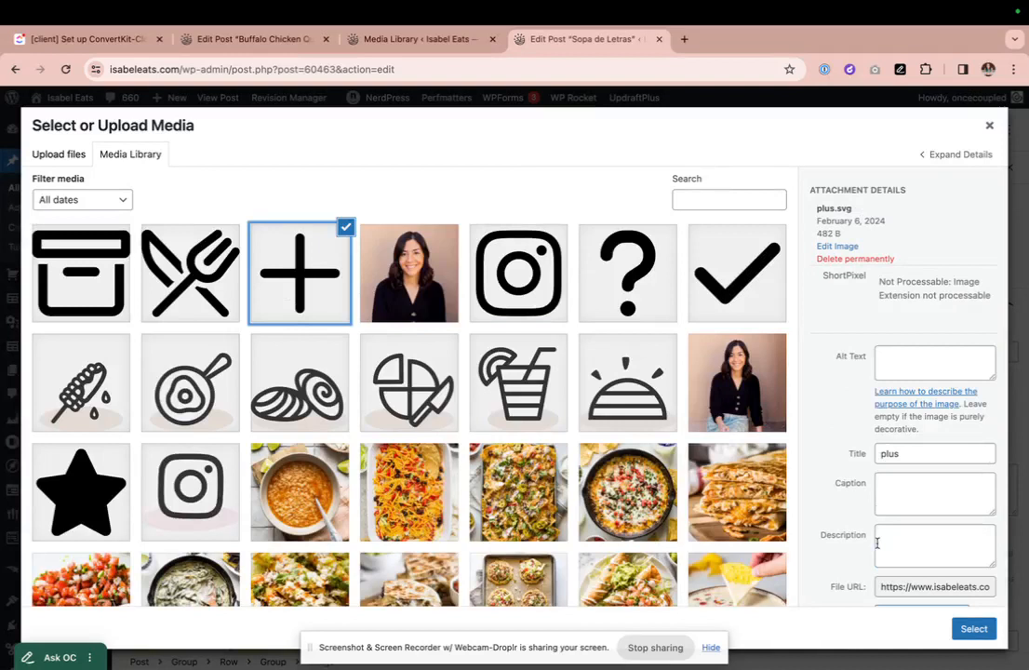
click(973, 630)
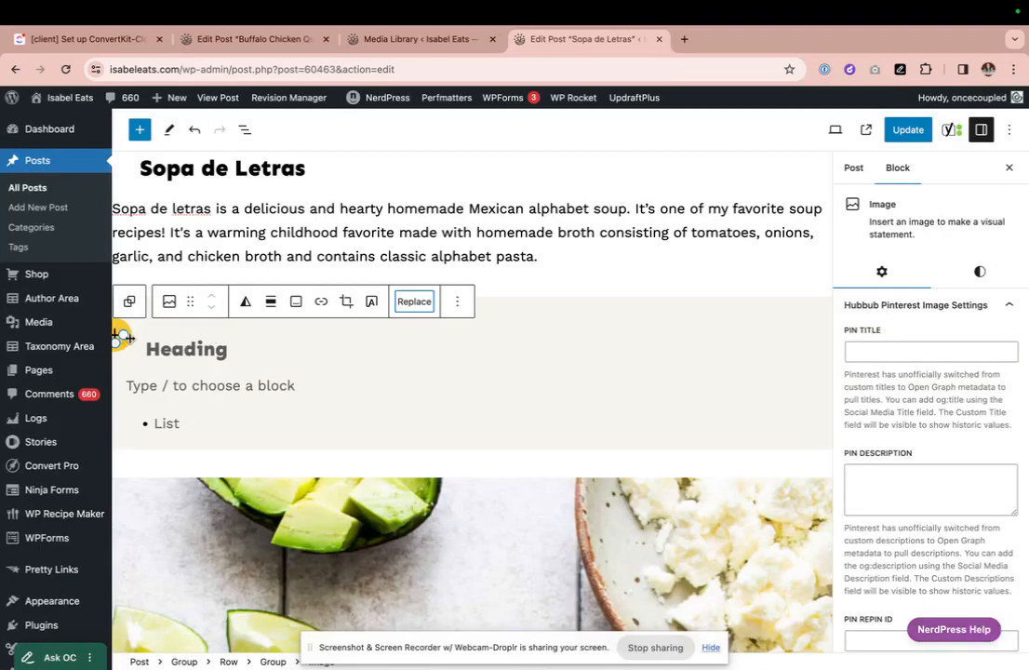
click(595, 307)
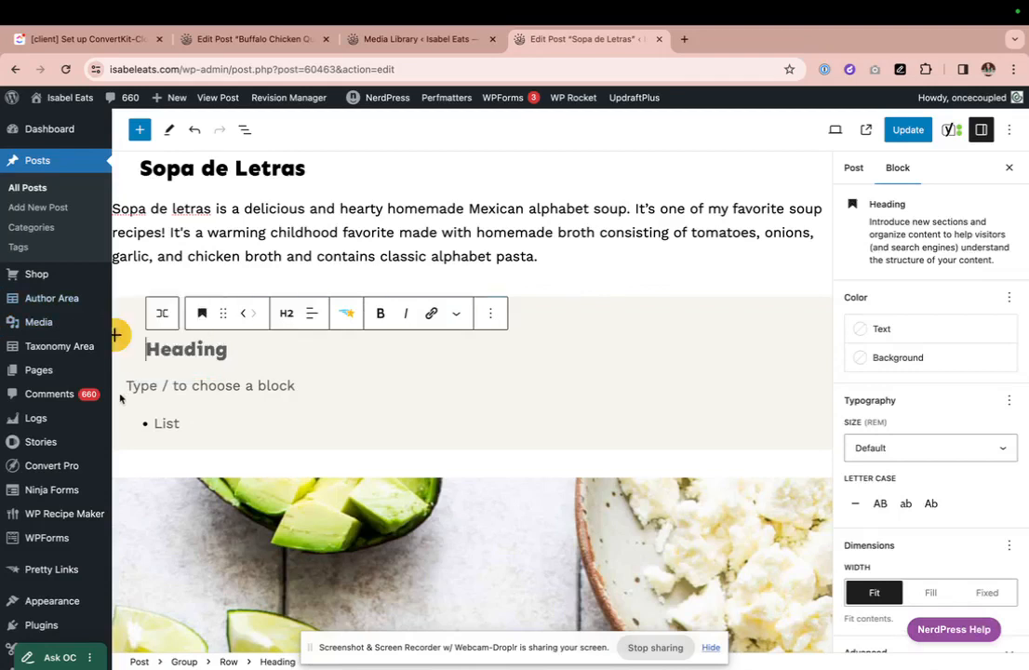
- Select the More Recipes group and choose Create pattern from its Options menu
click(150, 370)
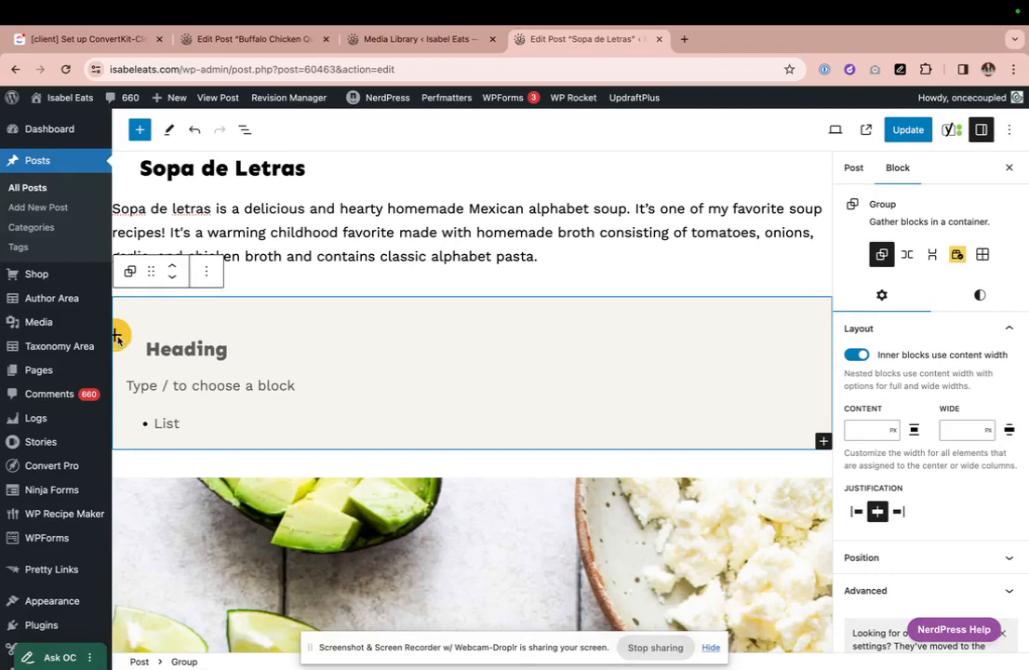
click(245, 131)
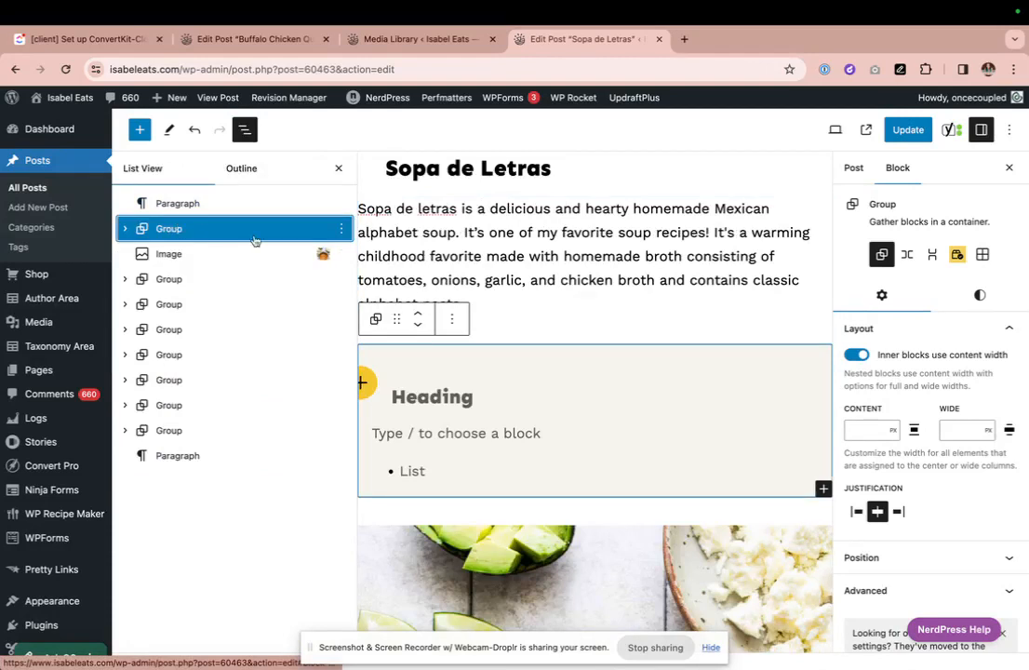
click(453, 319)
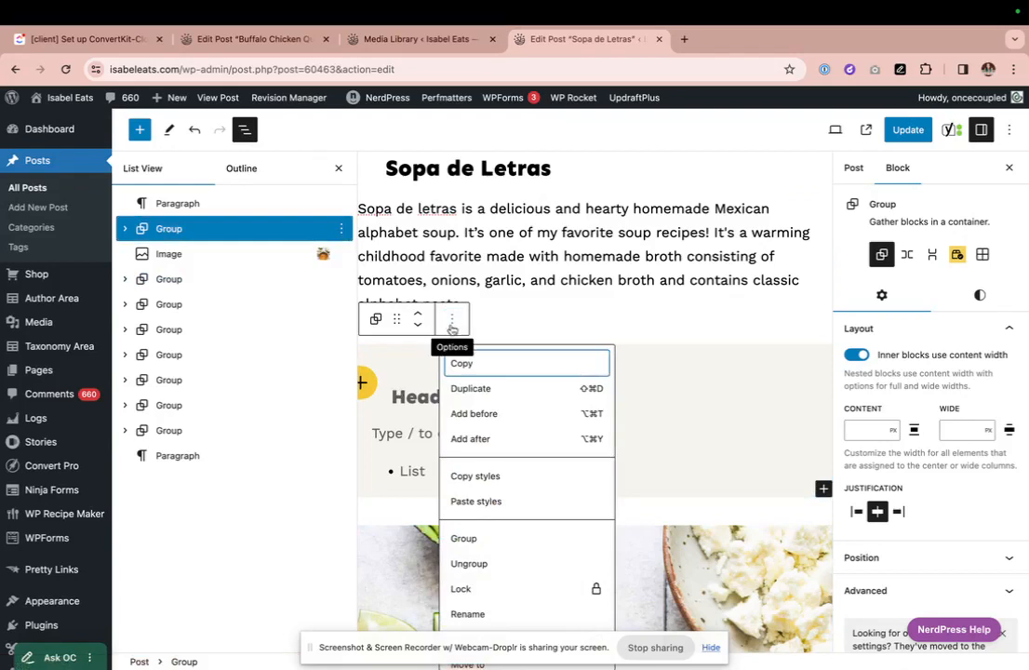
scroll(490, 439, down, 1)
scroll(490, 439, down, 2)
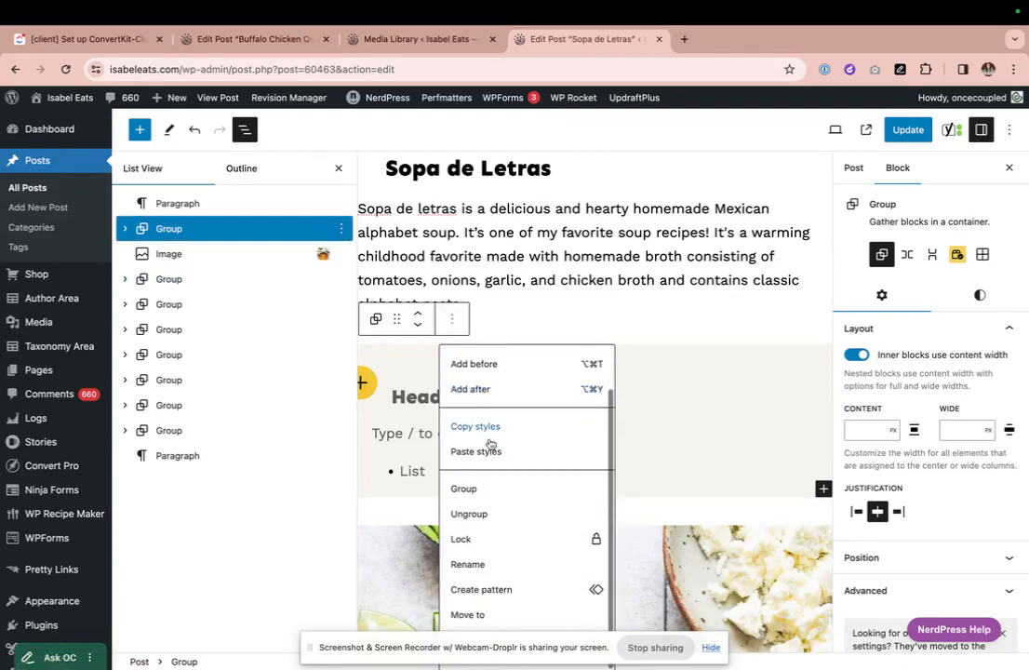
click(499, 591)
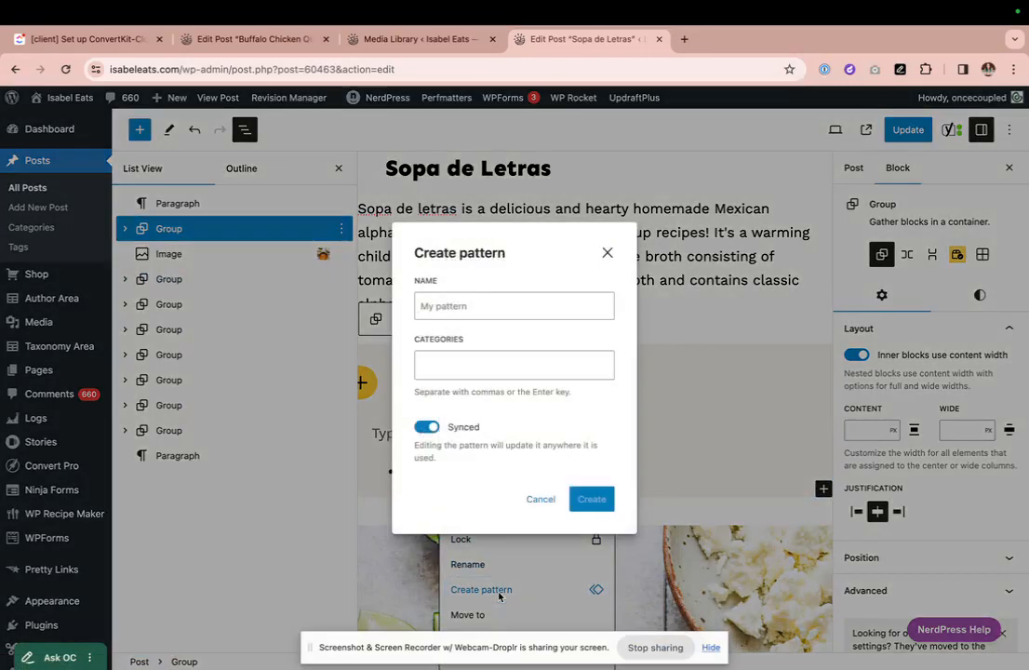
- Name the new pattern 'More Recipes (WITH ICON)'
click(474, 299)
click(439, 363)
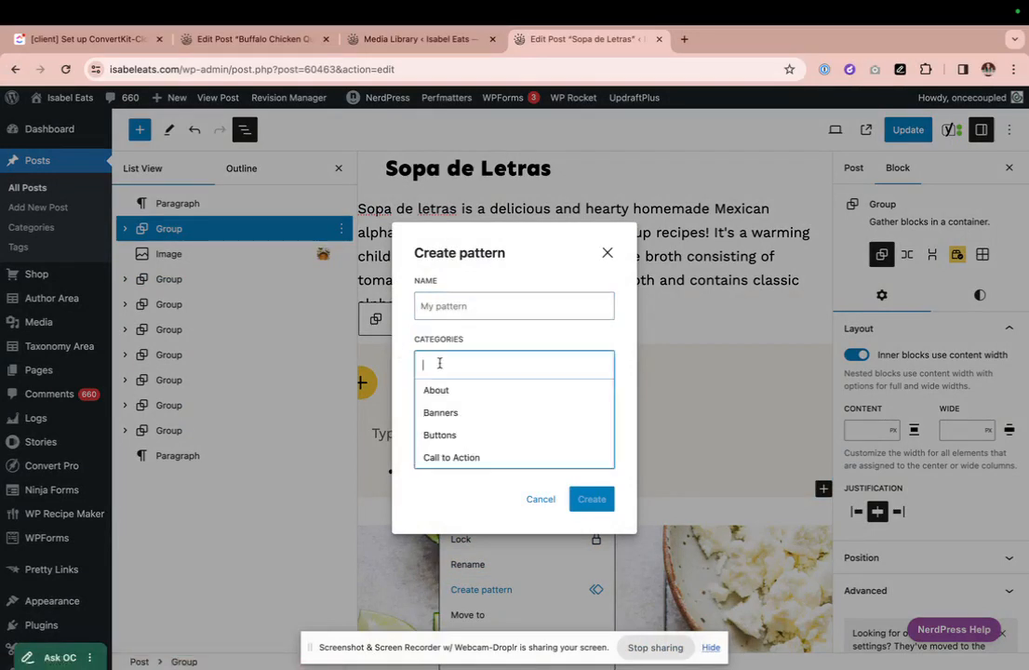
text(crea)
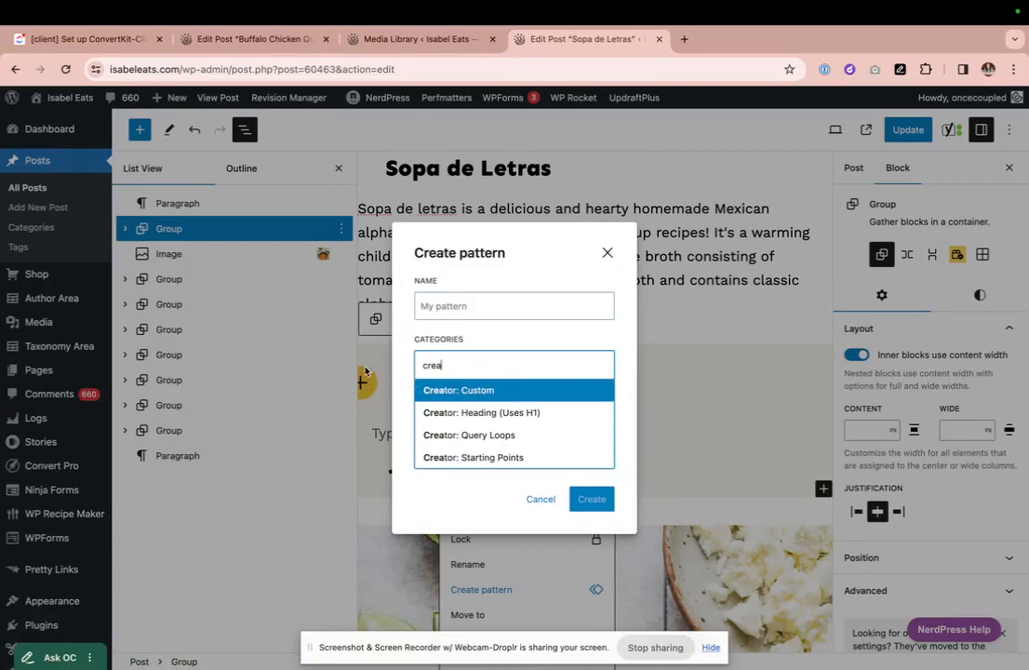
click(438, 306)
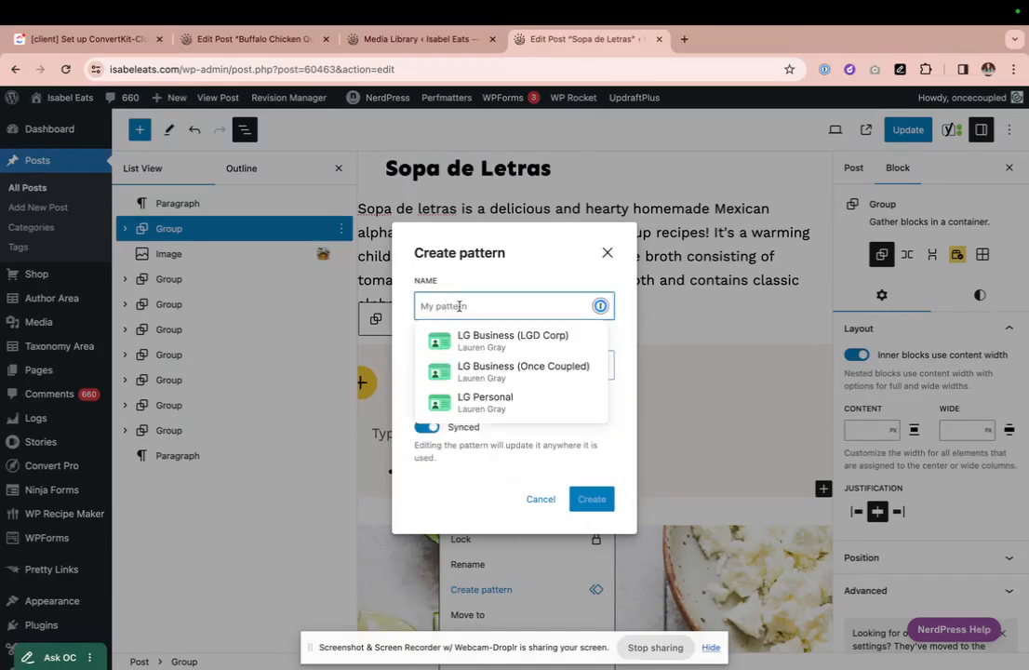
click(455, 285)
click(462, 300)
text(More Recipes (NEW))
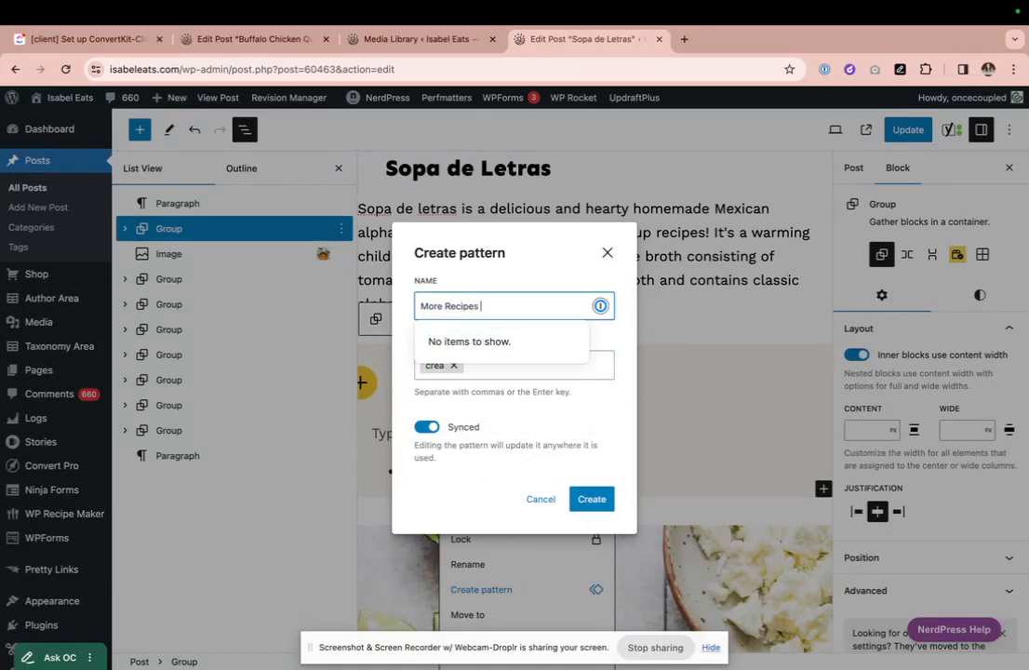
key(BackSpace)
key(BackSpace)
key(BackSpace)
key(BackSpace)
text(WITH ICON))
click(503, 274)
- File the pattern under Creator: Custom, turn Synced off, and create it
click(454, 365)
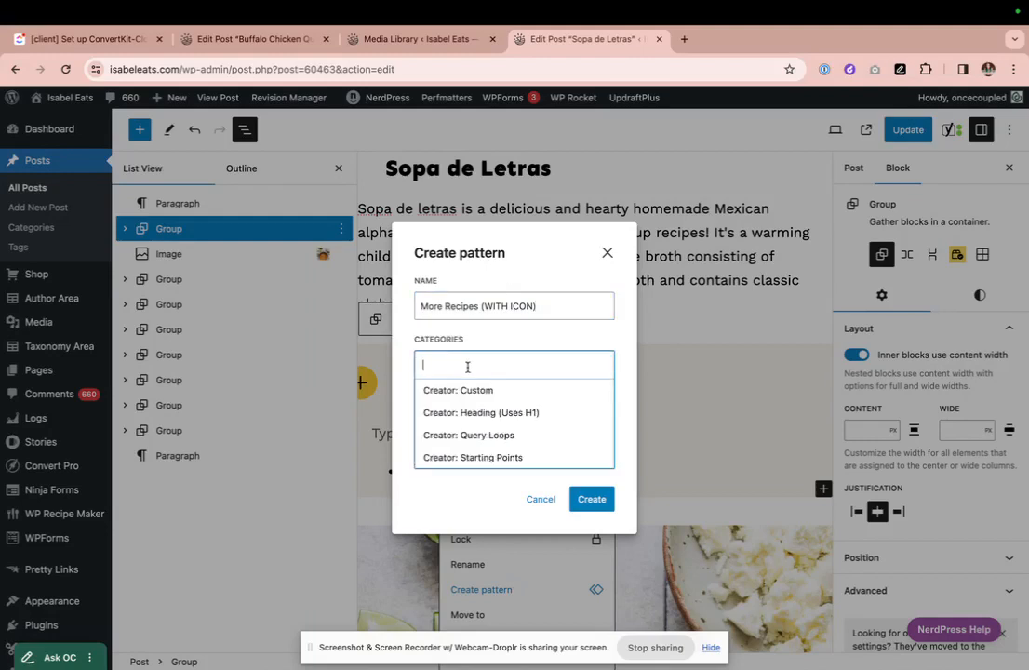
click(471, 390)
click(407, 369)
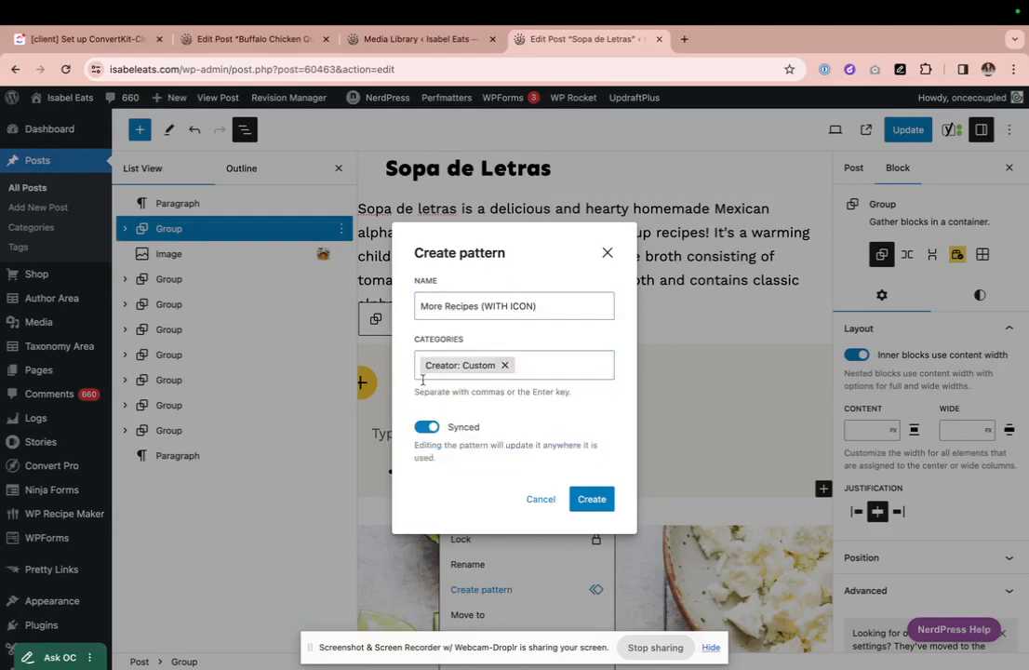
click(431, 429)
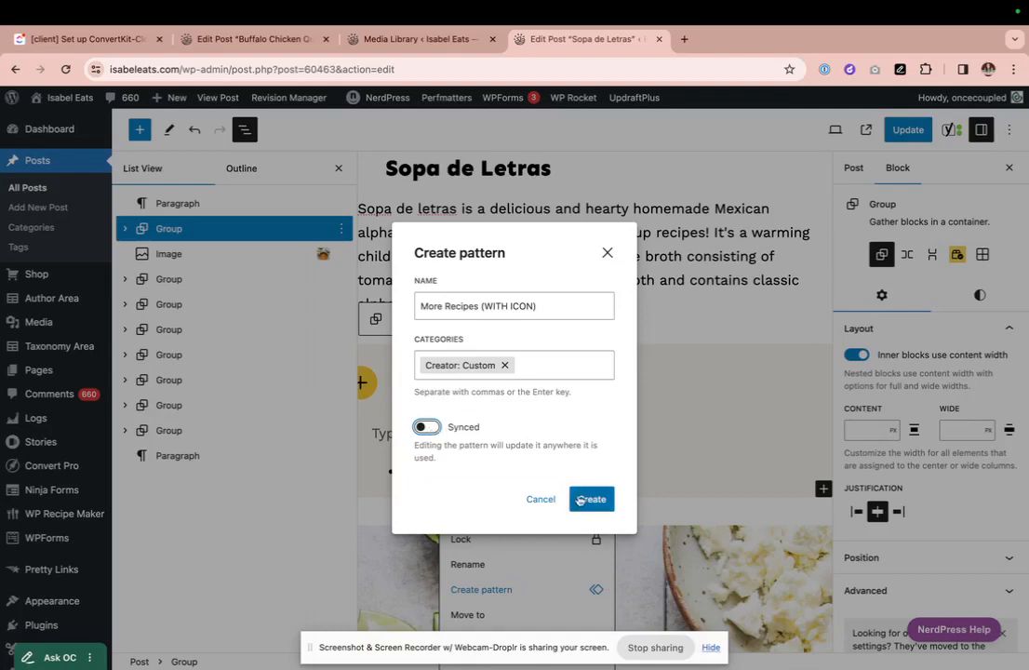
click(600, 500)
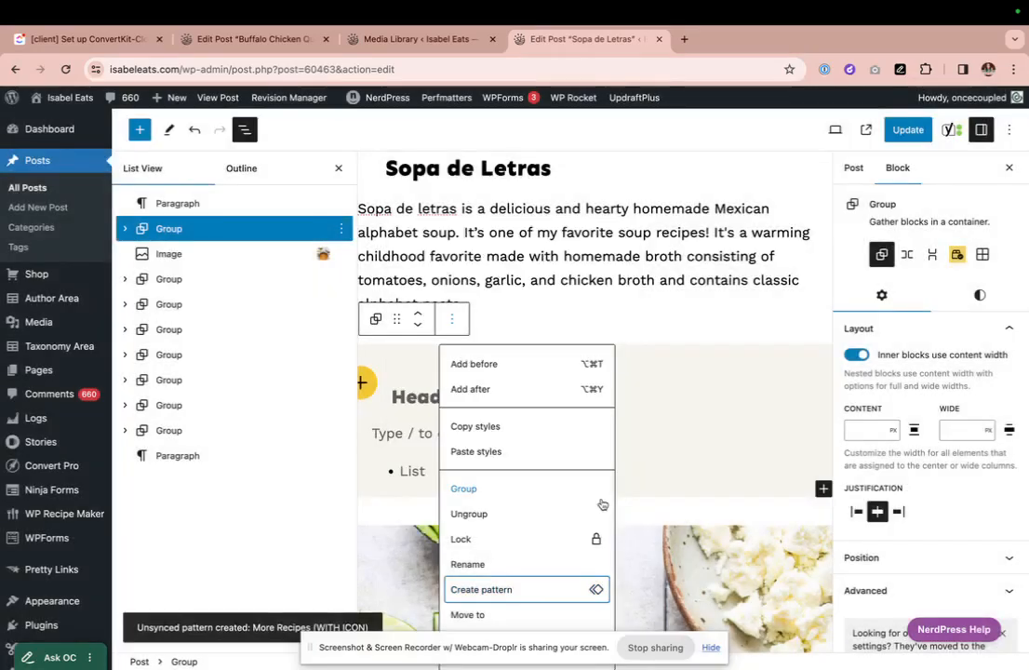
- Add an empty paragraph below the intro text
click(395, 391)
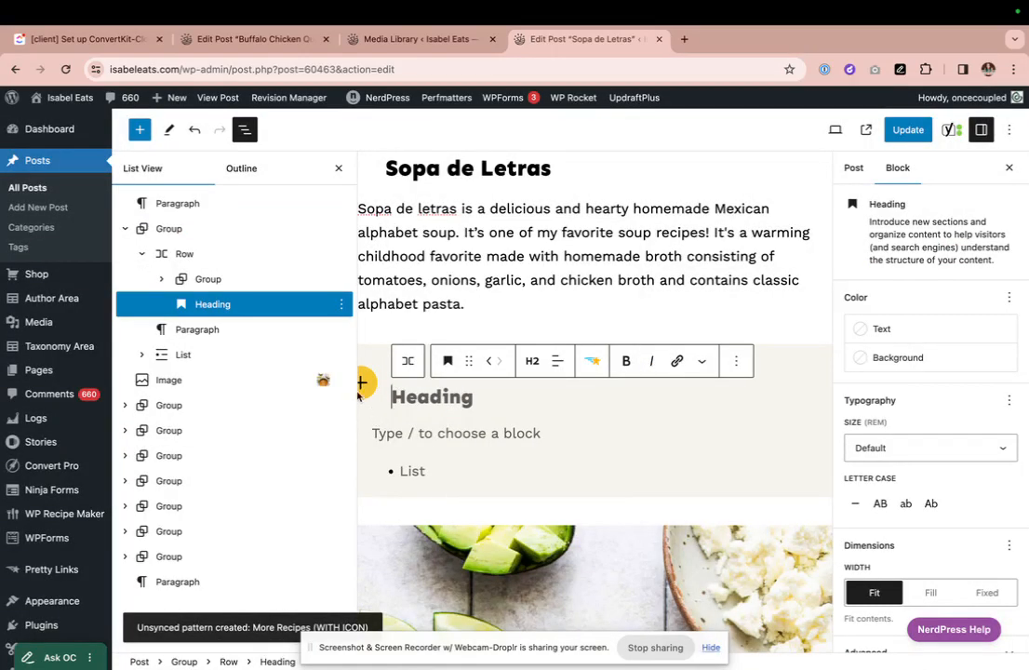
click(500, 299)
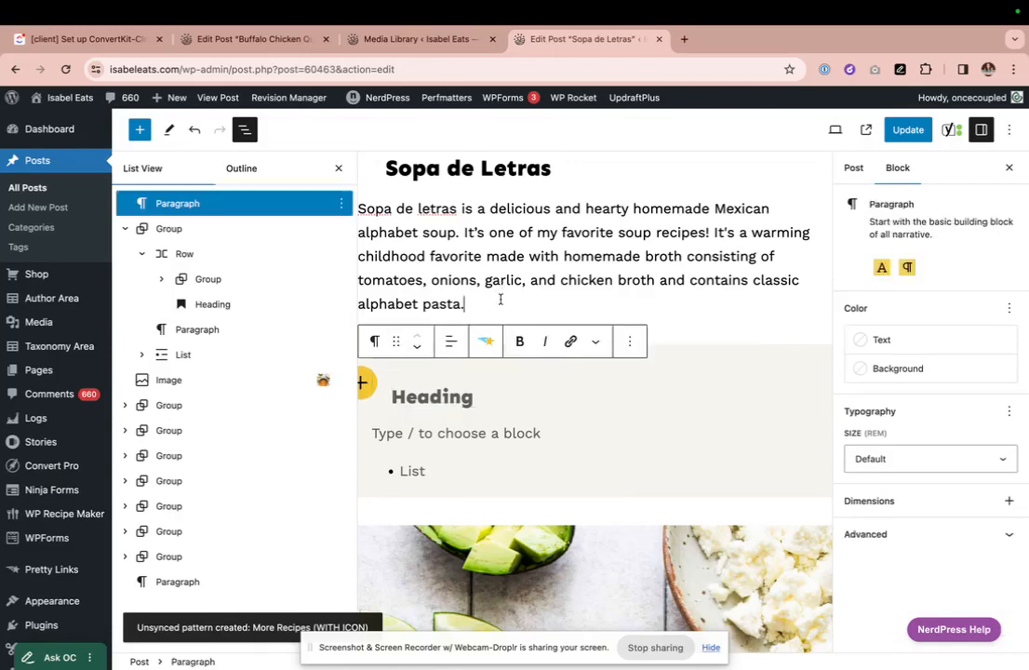
key(Return)
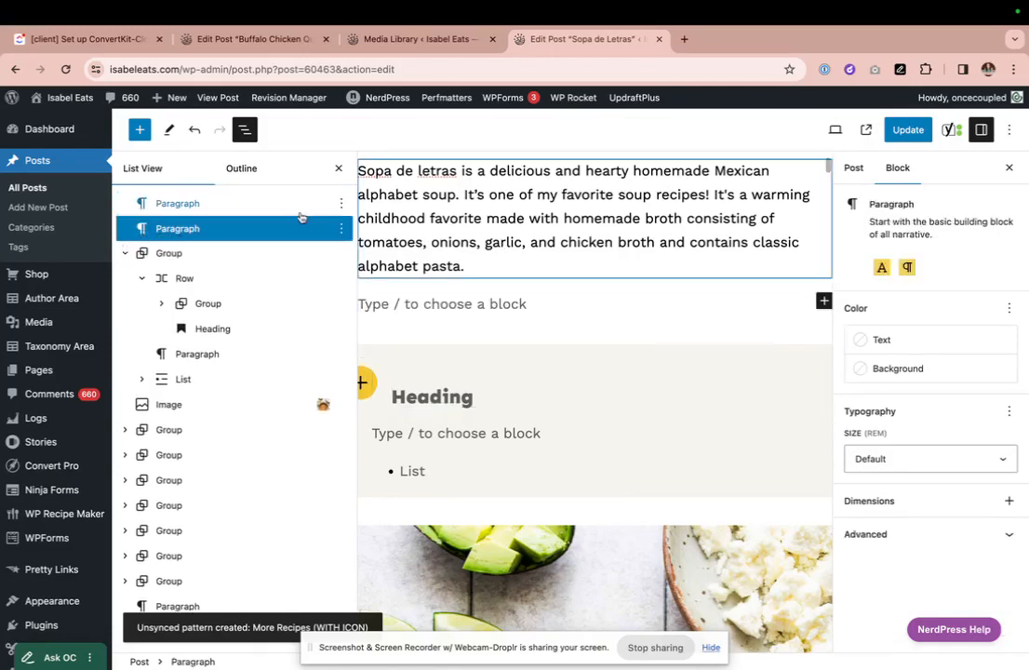
- Confirm More Recipes (WITH ICON) is listed among the Creator: Custom patterns
click(140, 130)
click(219, 214)
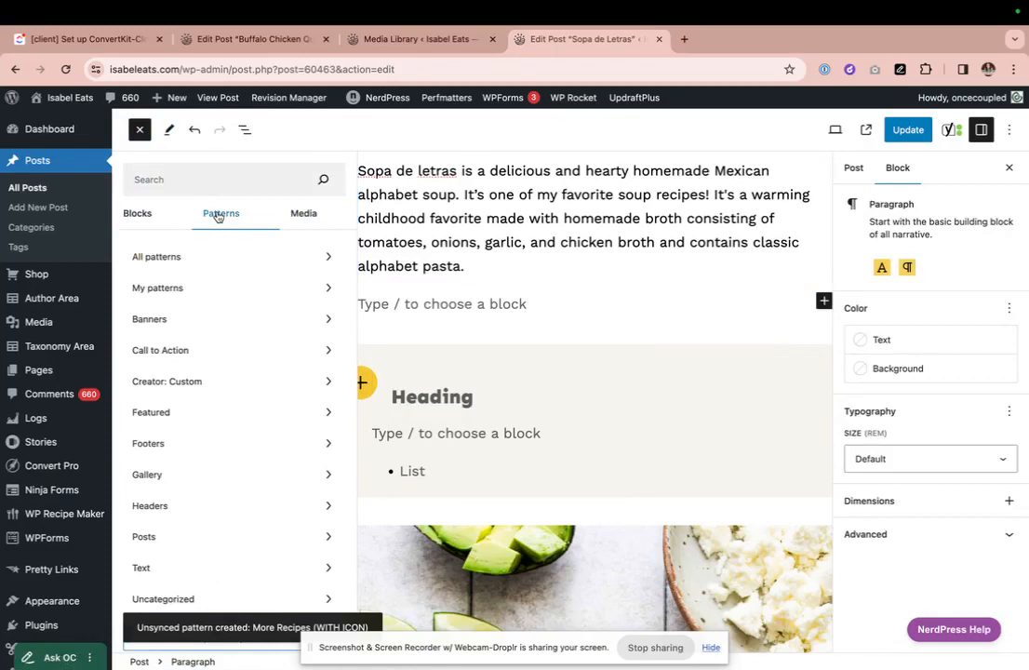
click(203, 388)
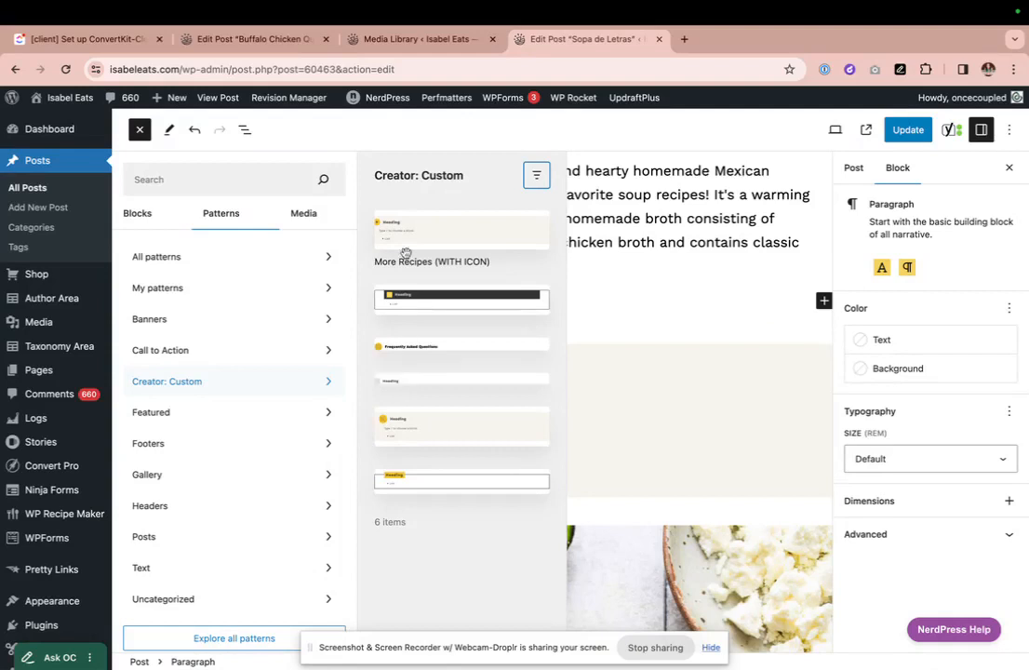
click(630, 306)
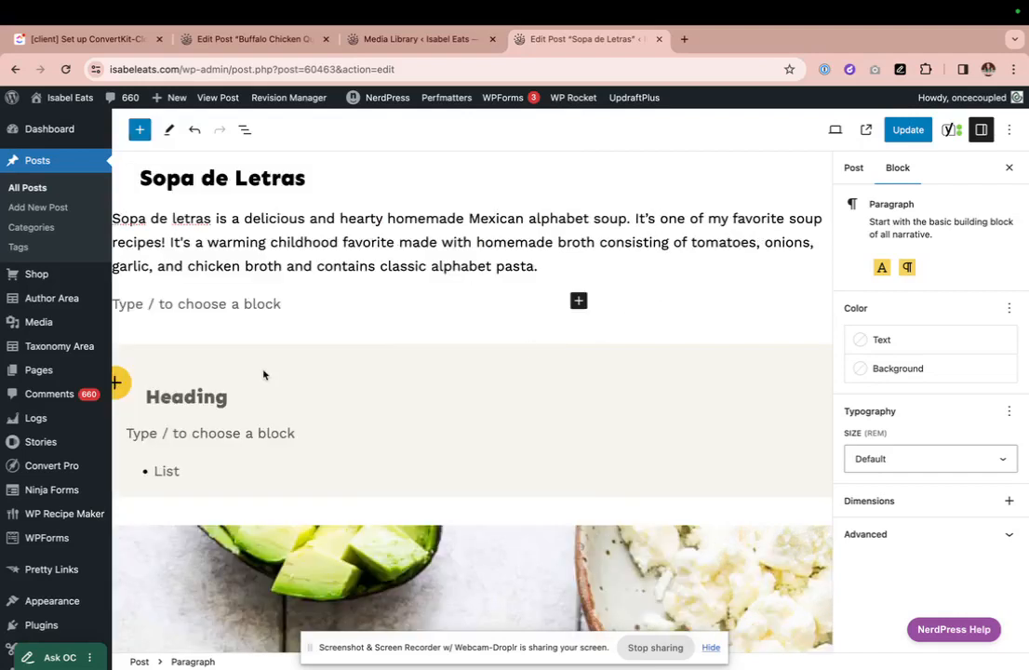